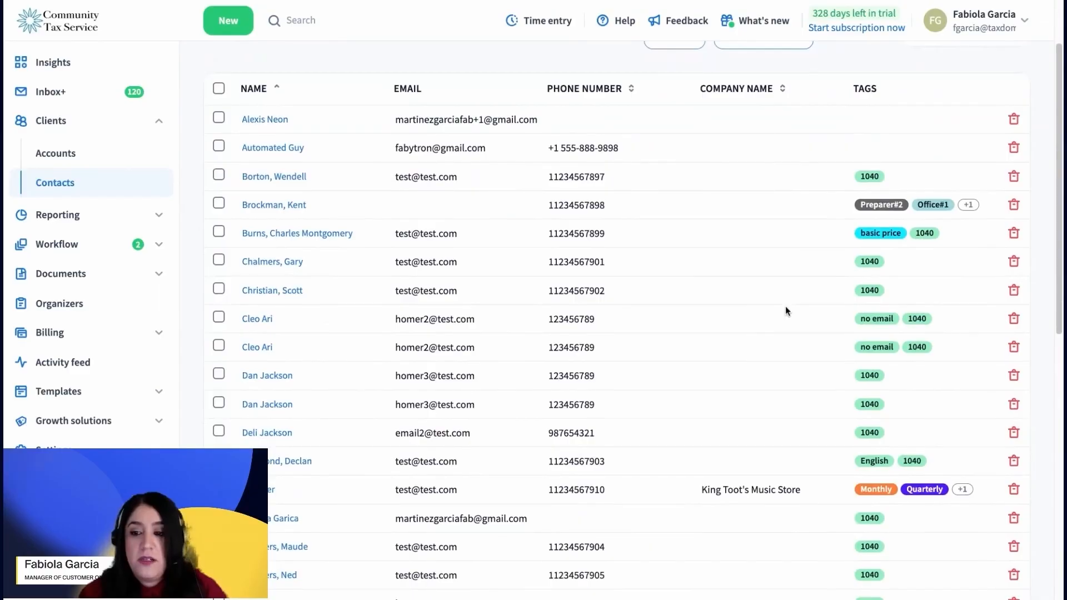
Look through the Contacts list for duplicate entries.
scroll(785, 307, "down", 5)
scroll(785, 307, "down", 4)
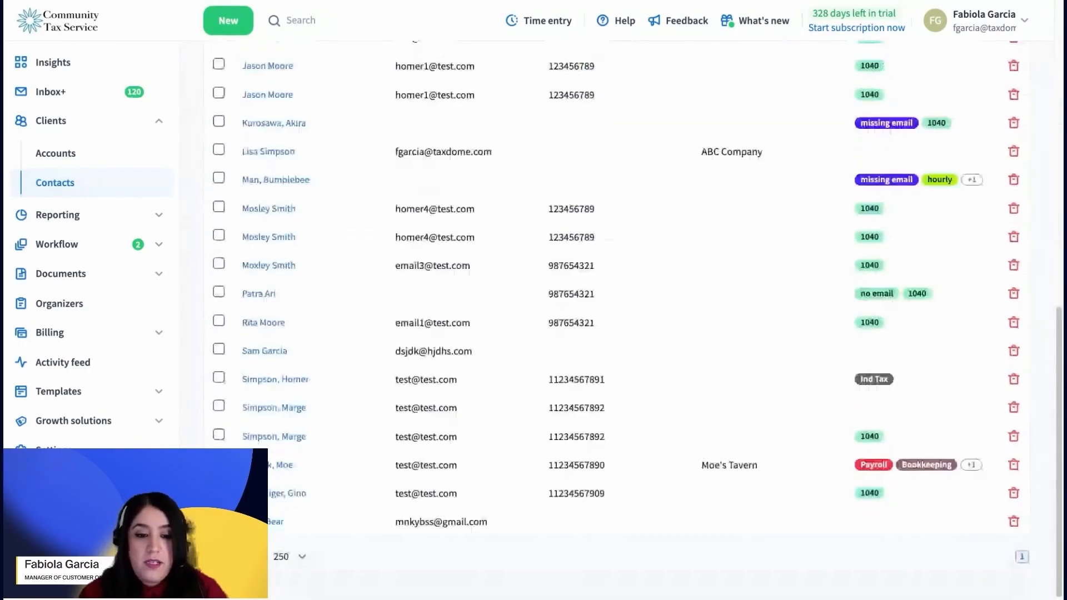
scroll(695, 281, "up", 8)
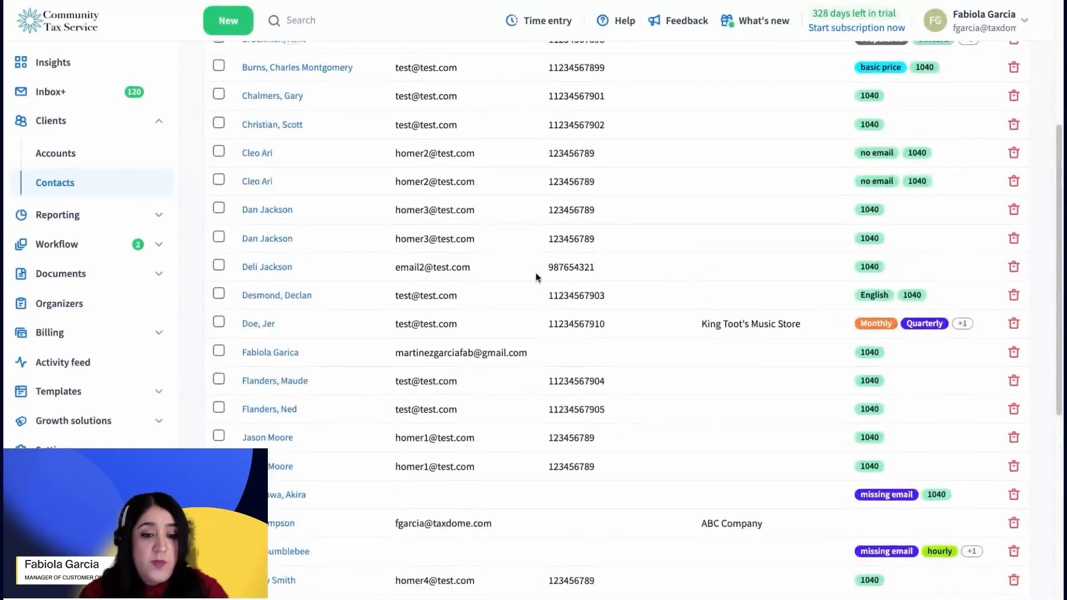
scroll(537, 277, "up", 2)
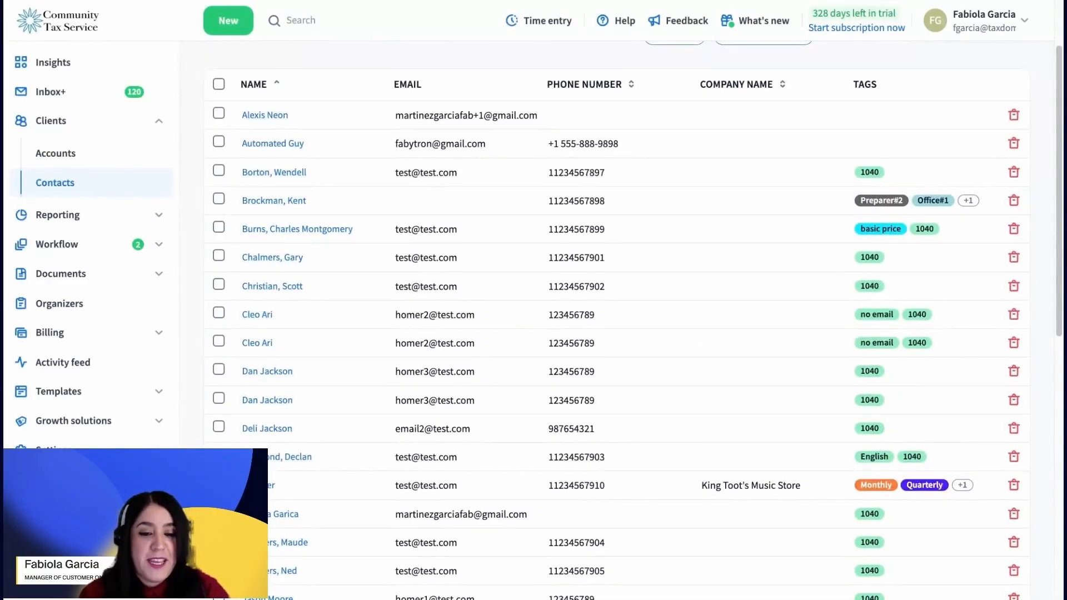
scroll(281, 275, "down", 2)
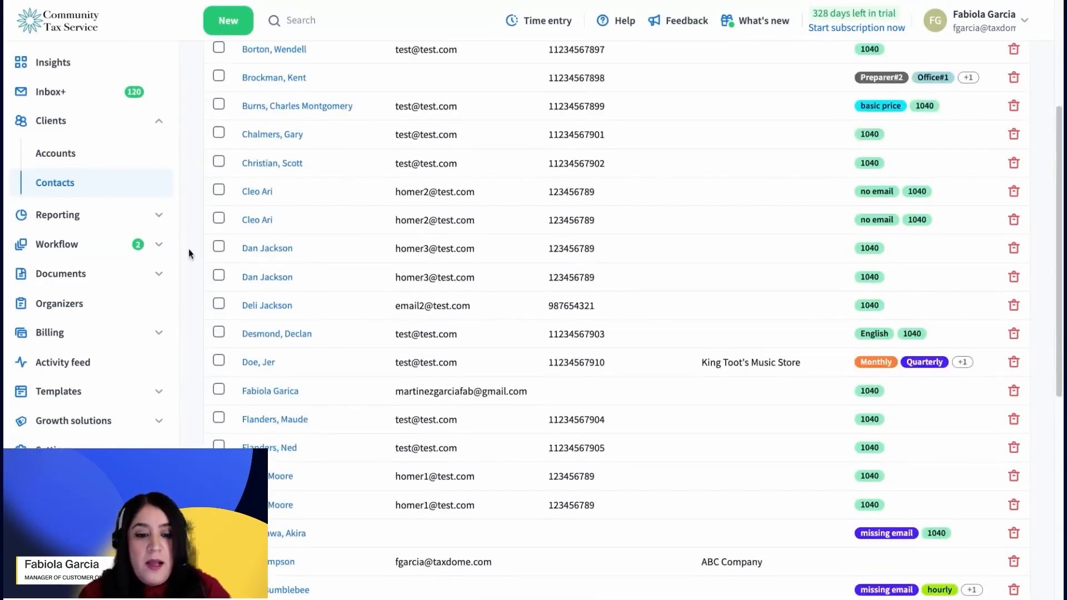
scroll(289, 228, "up", 1)
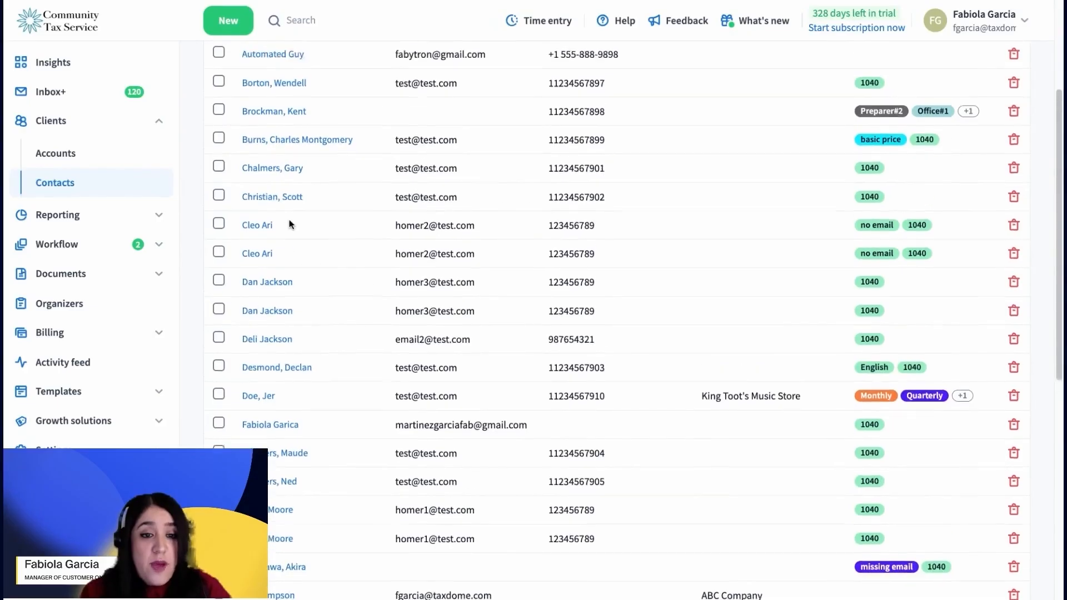
scroll(289, 224, "up", 2)
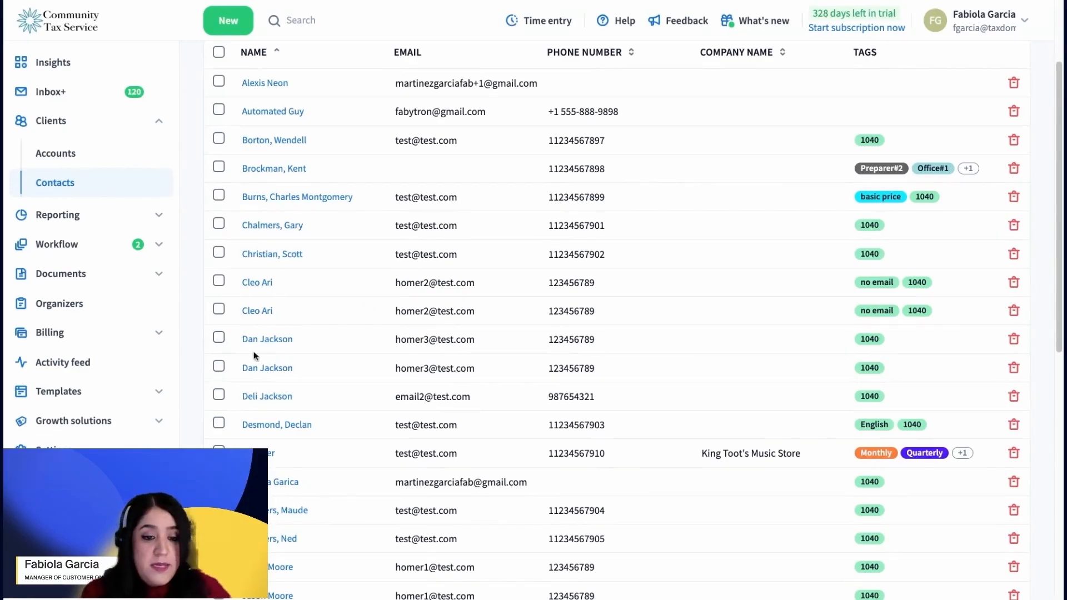
Select the two identical contacts tagged "no email" and "1040" and open them for merging.
left_click(220, 283)
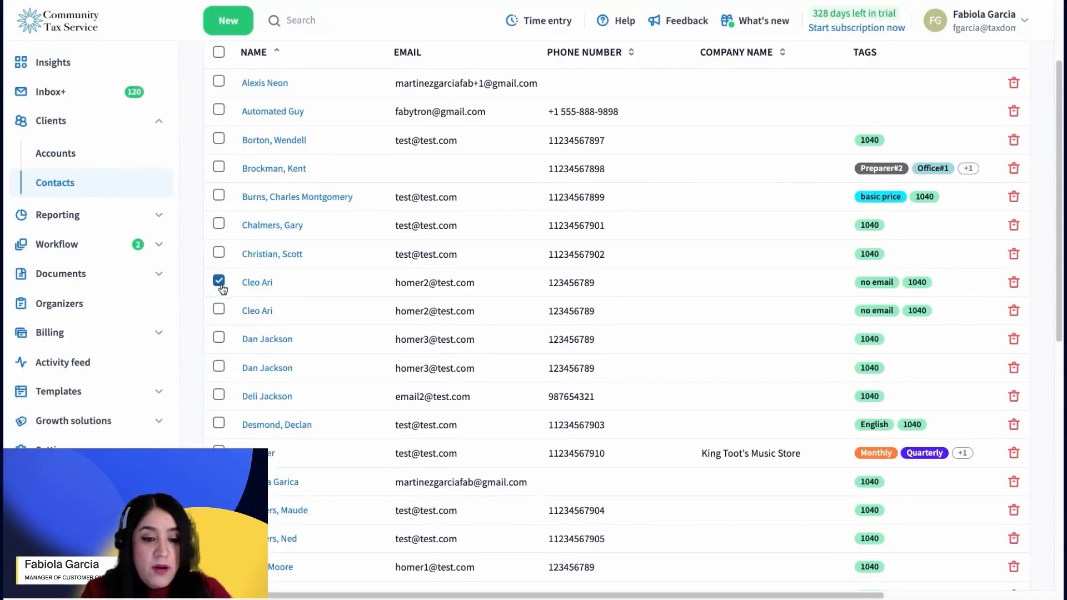
left_click(220, 310)
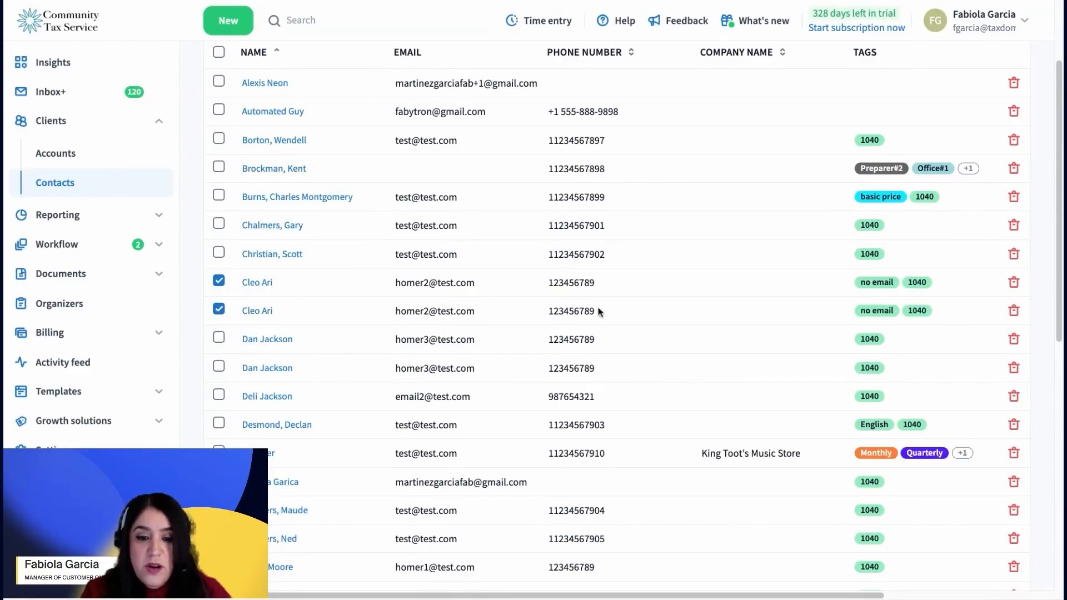
scroll(437, 309, "up", 2)
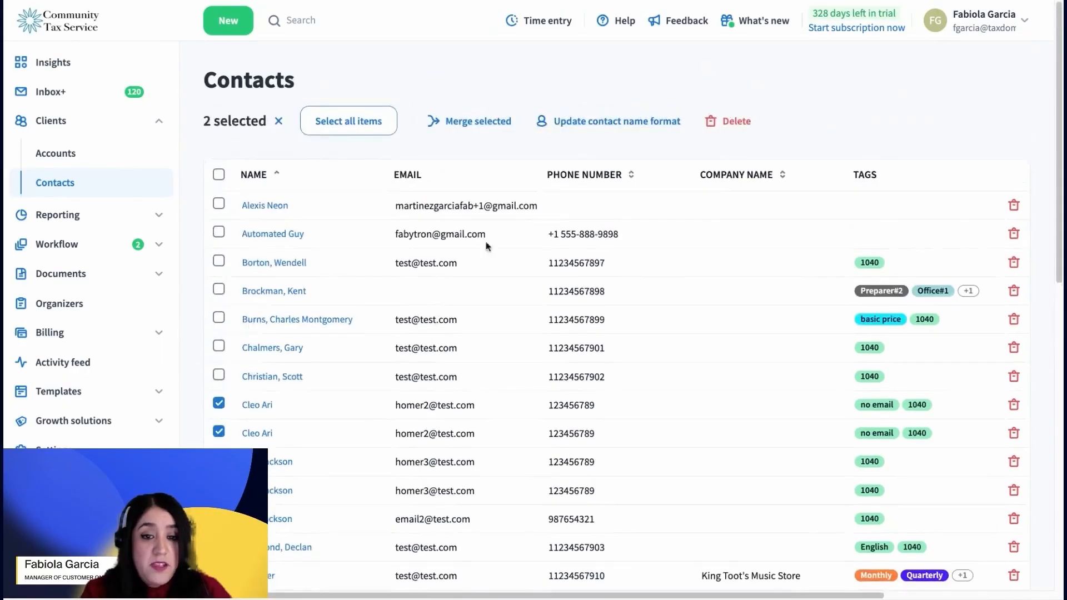
left_click(485, 120)
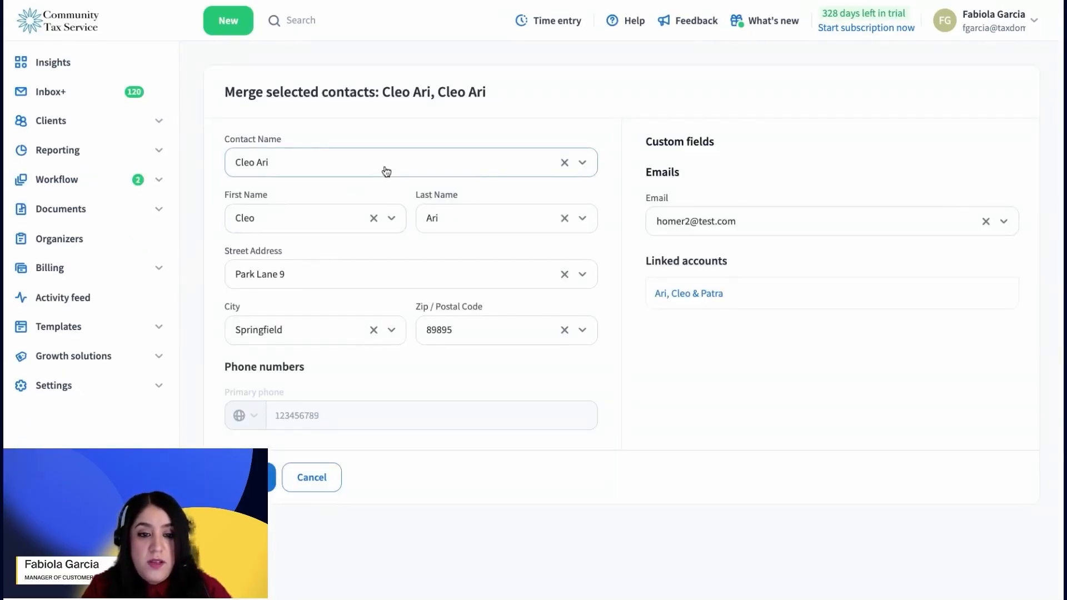
Review the name, address and email options for the combined contact, keep the preselected values, and complete the merge.
left_click(387, 167)
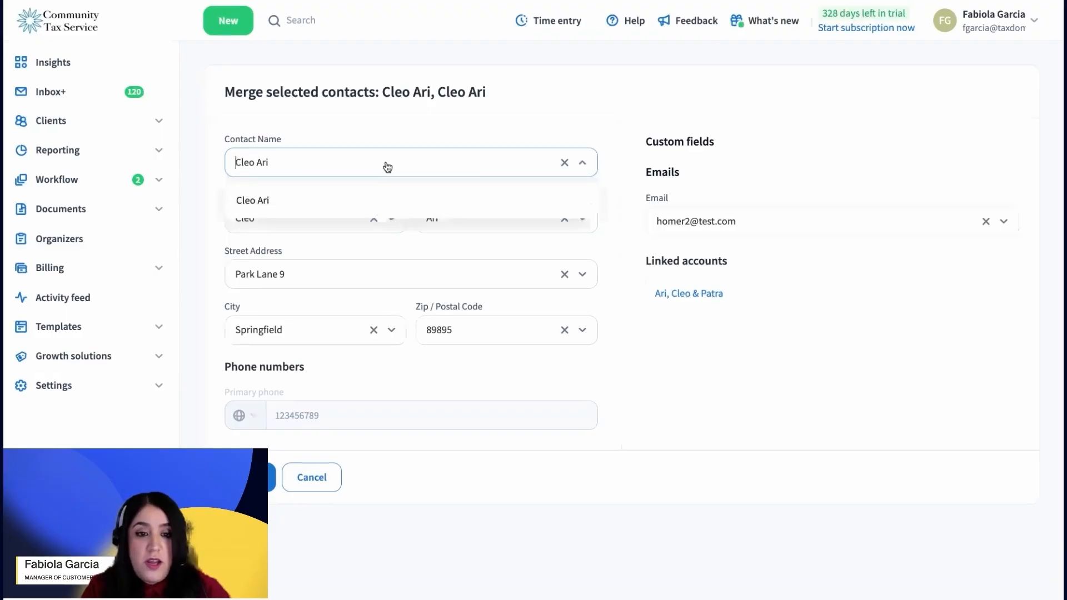
left_click(382, 177)
left_click(321, 223)
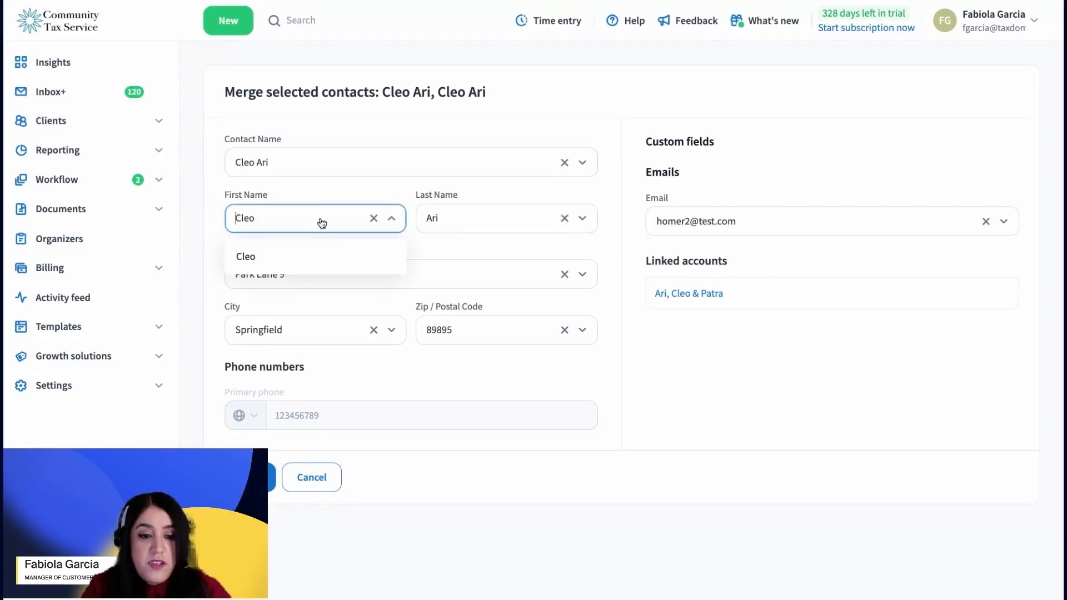
left_click(491, 219)
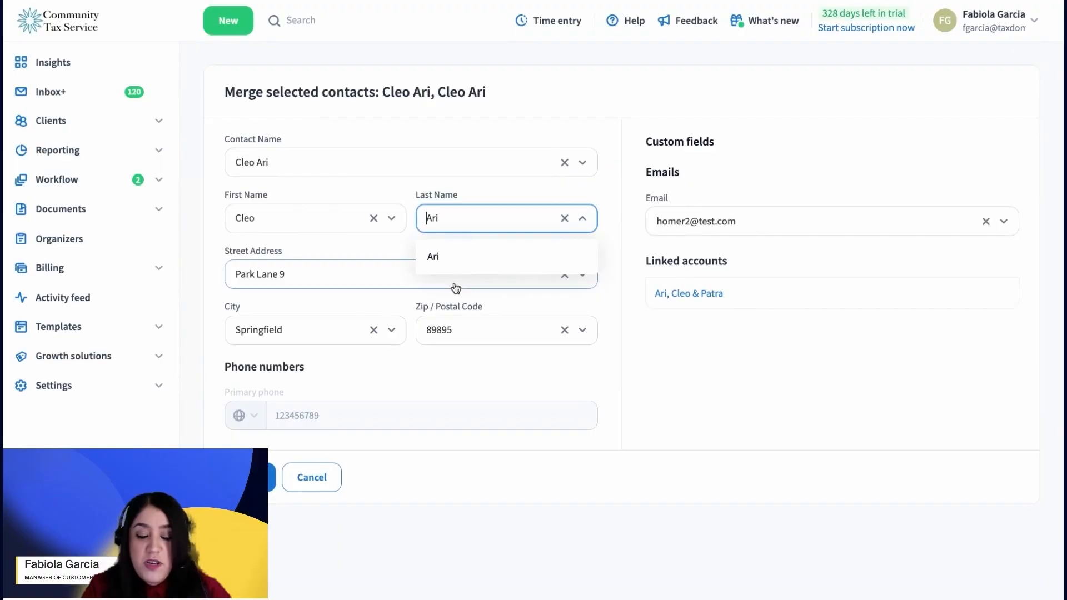
left_click(722, 221)
left_click(296, 328)
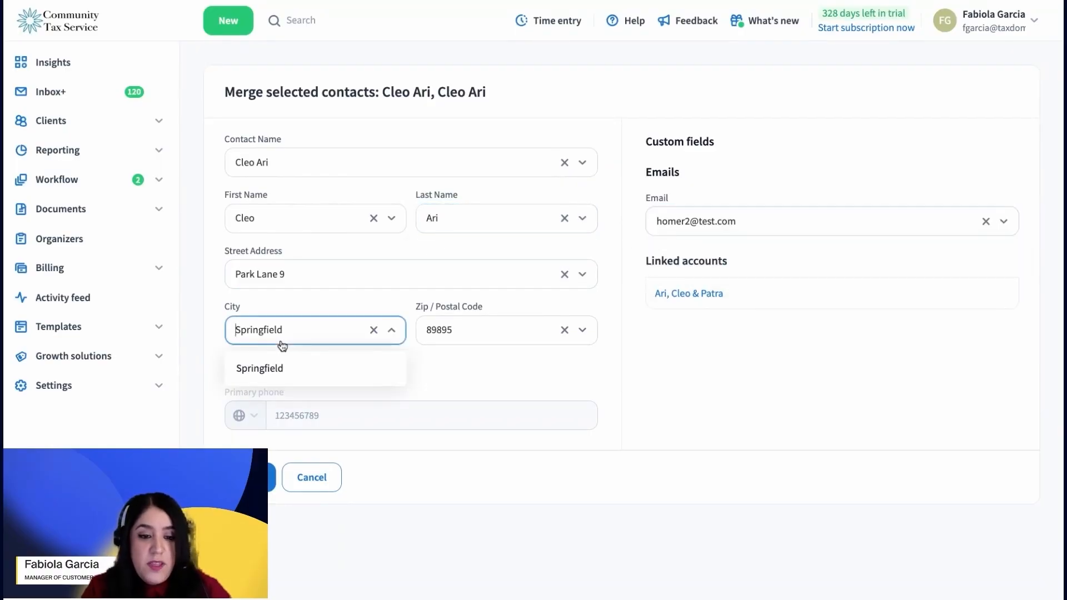
left_click(477, 336)
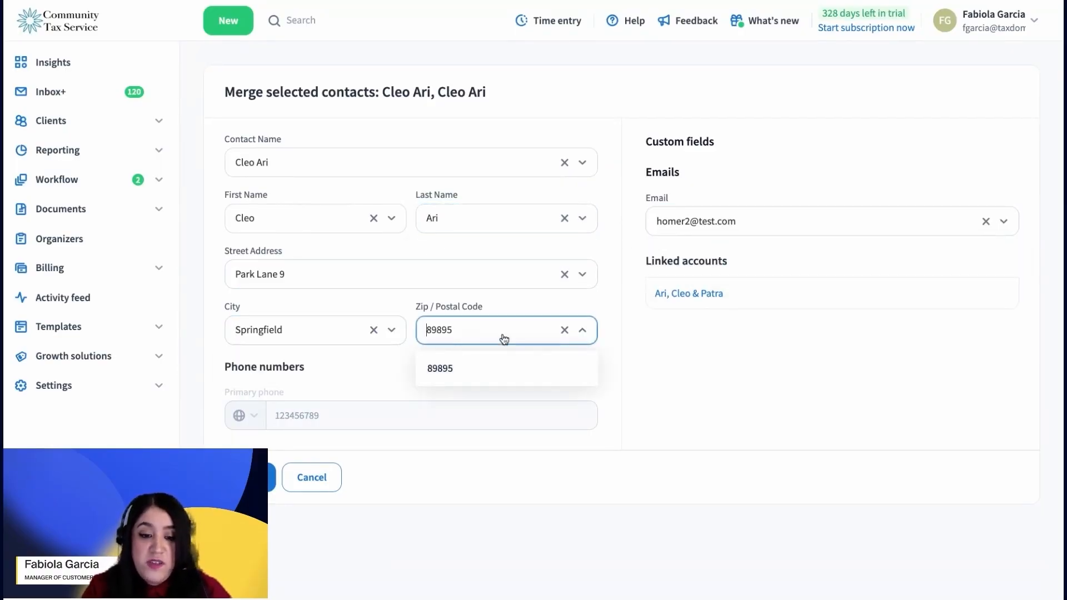
left_click(289, 282)
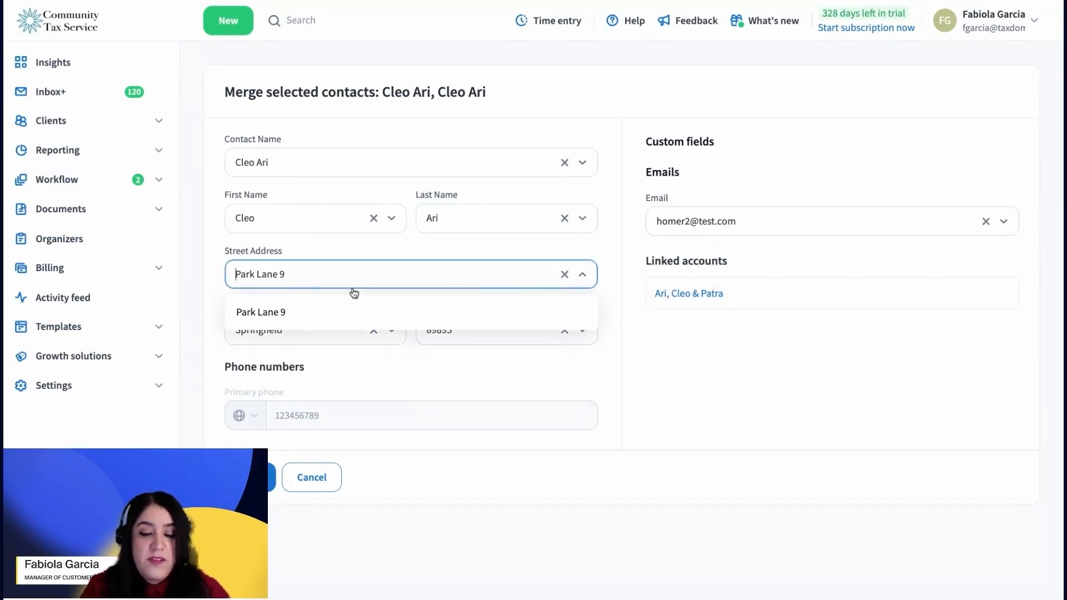
left_click(704, 340)
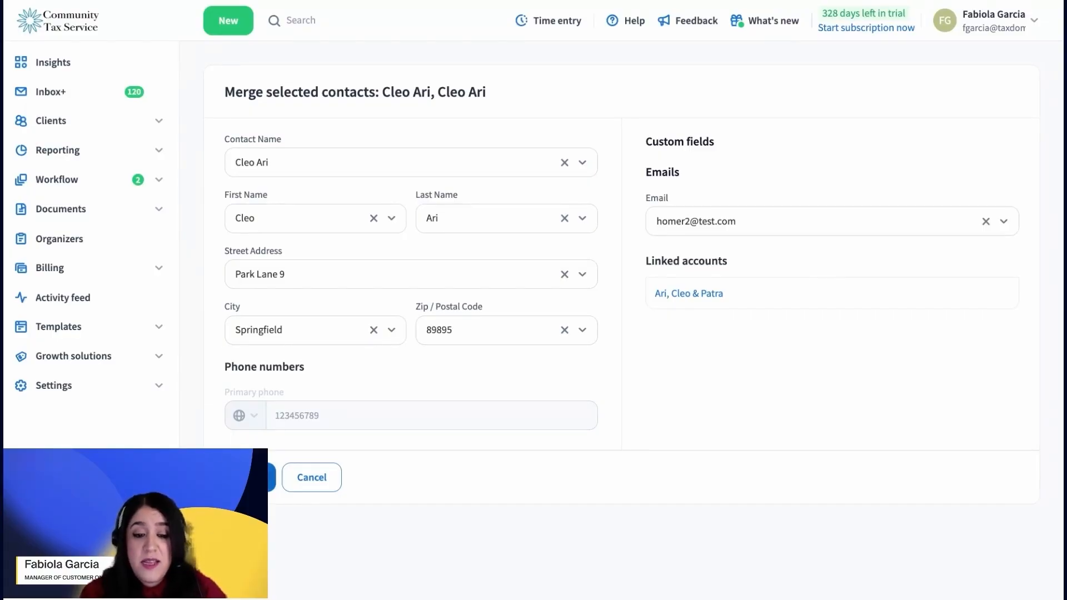
left_click(271, 477)
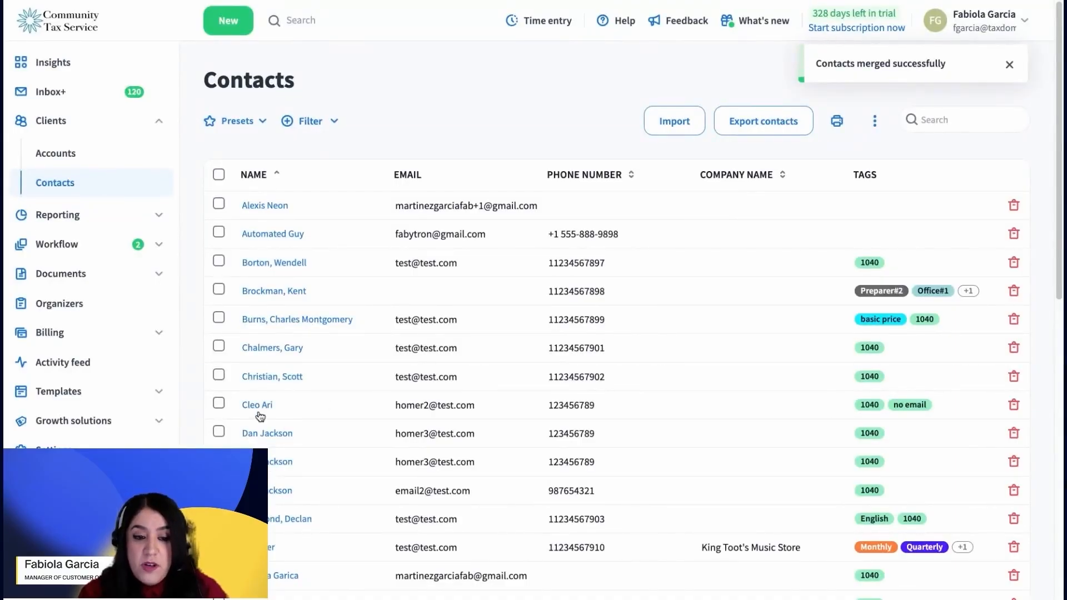
Select the two duplicate contacts listed directly below the contact just merged and merge them into one.
left_click(878, 122)
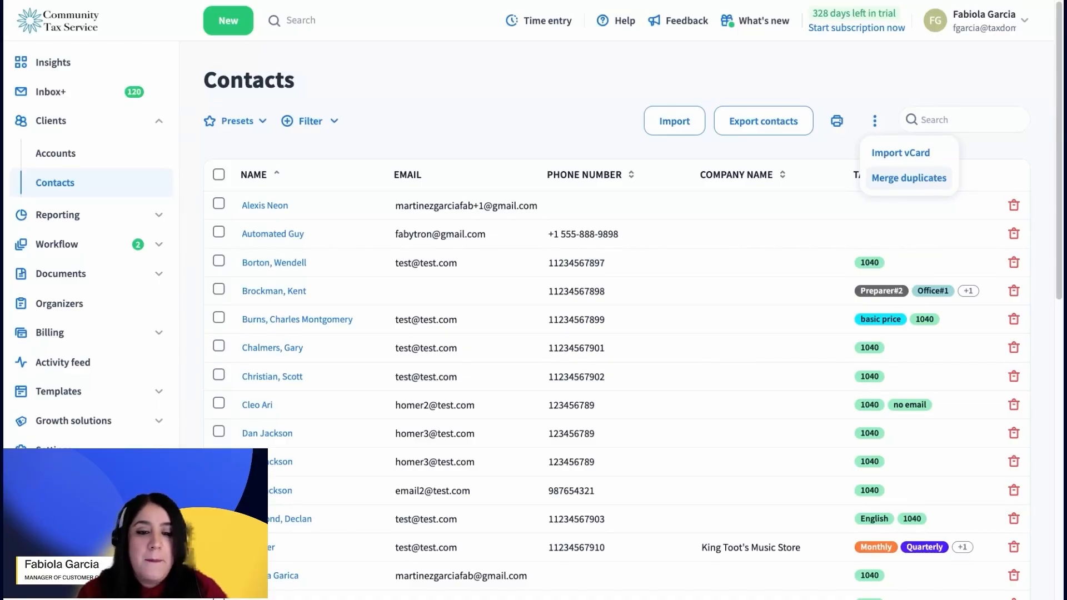
left_click(228, 434)
left_click(221, 434)
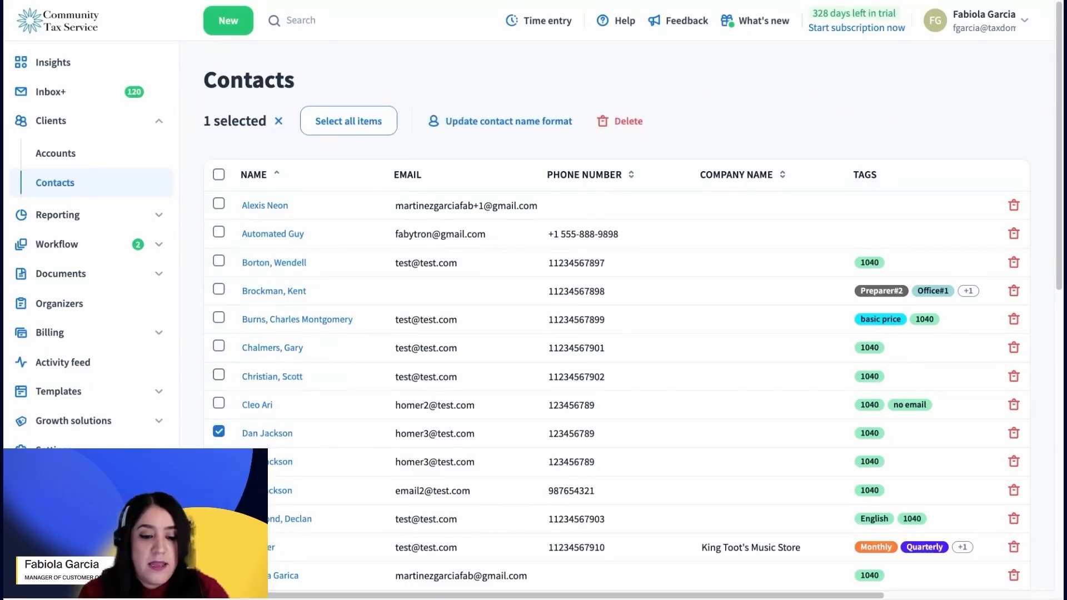
left_click(220, 461)
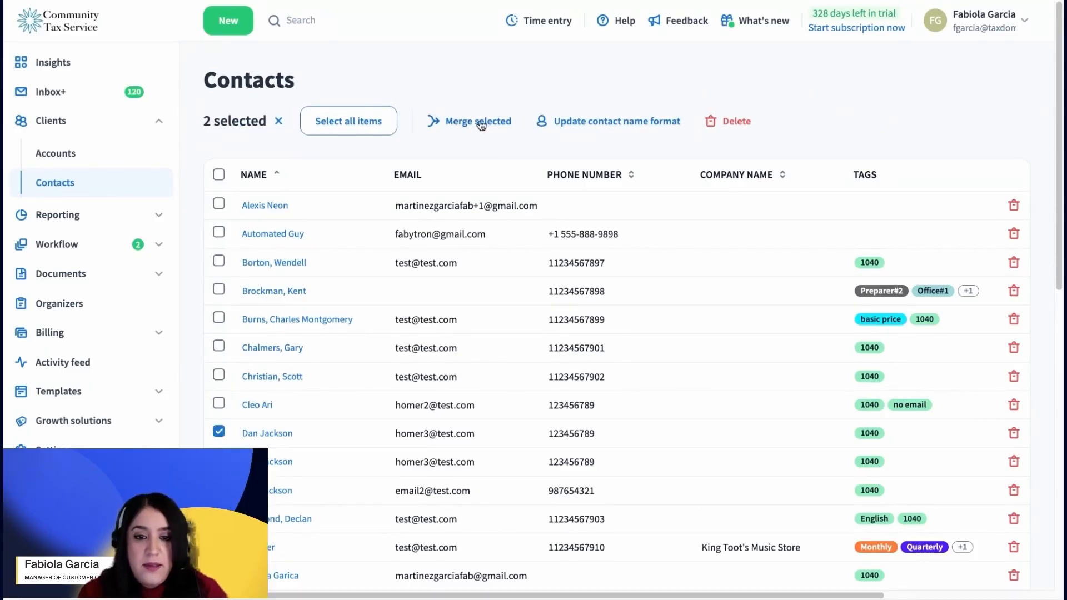
left_click(455, 123)
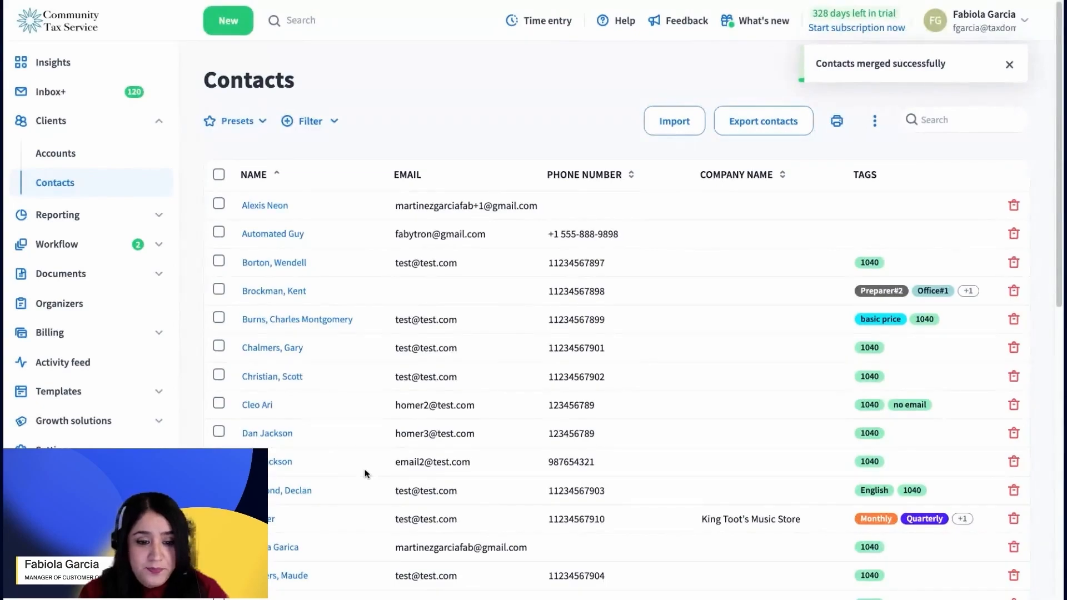
Merge the remaining duplicates in the Contacts list together with the Merge duplicates function.
scroll(302, 458, "down", 3)
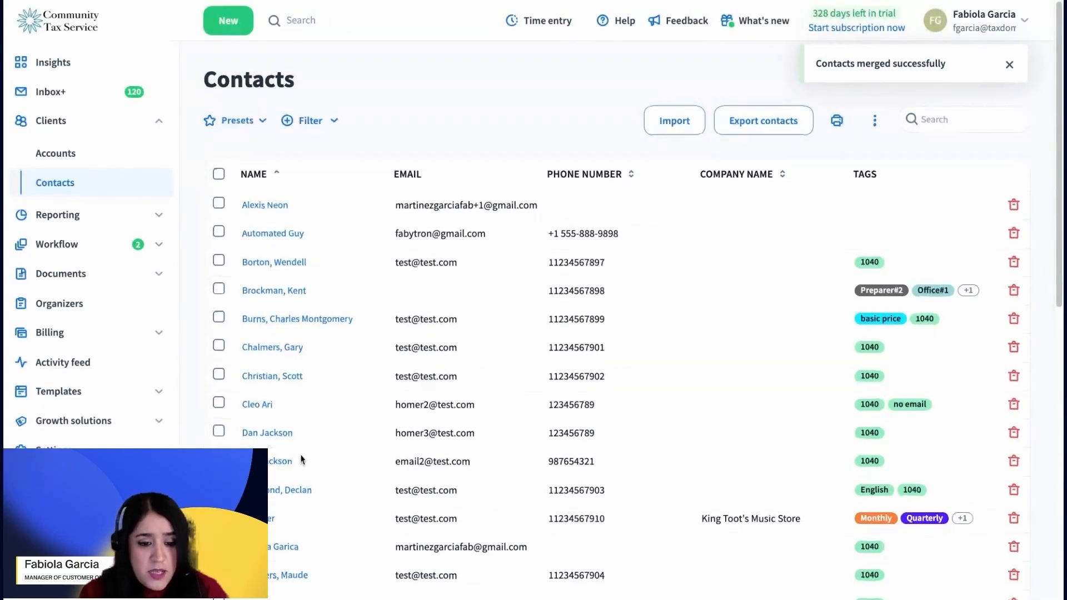
scroll(499, 461, "up", 3)
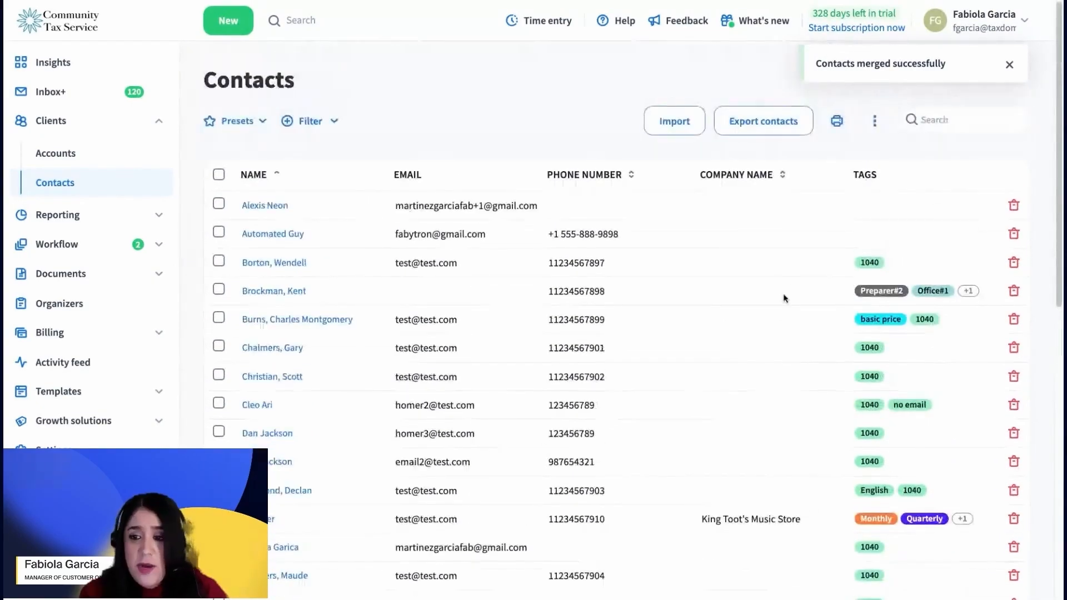
left_click(873, 122)
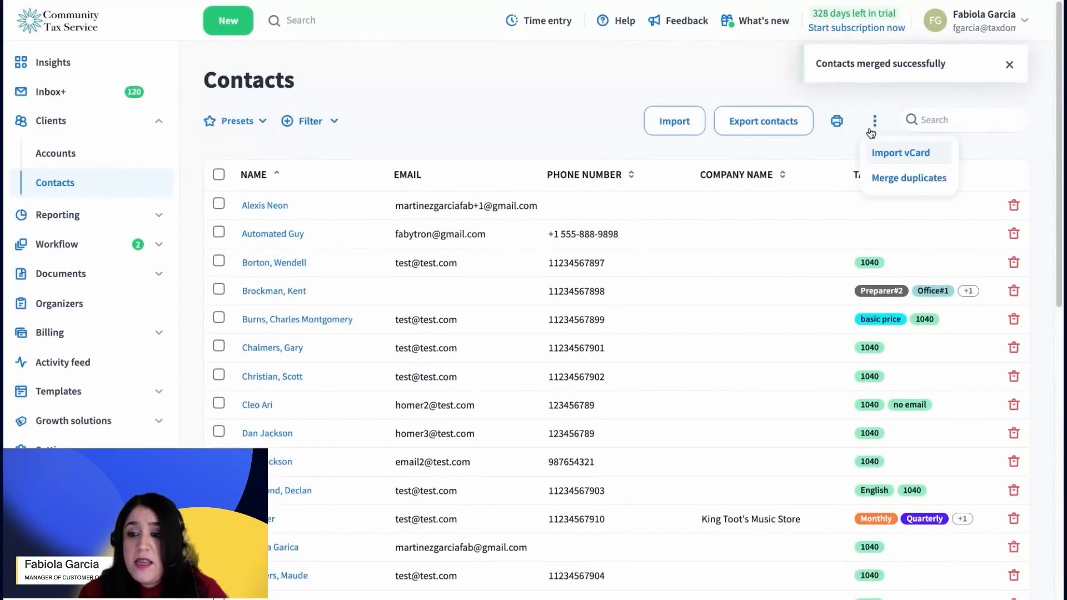
left_click(914, 189)
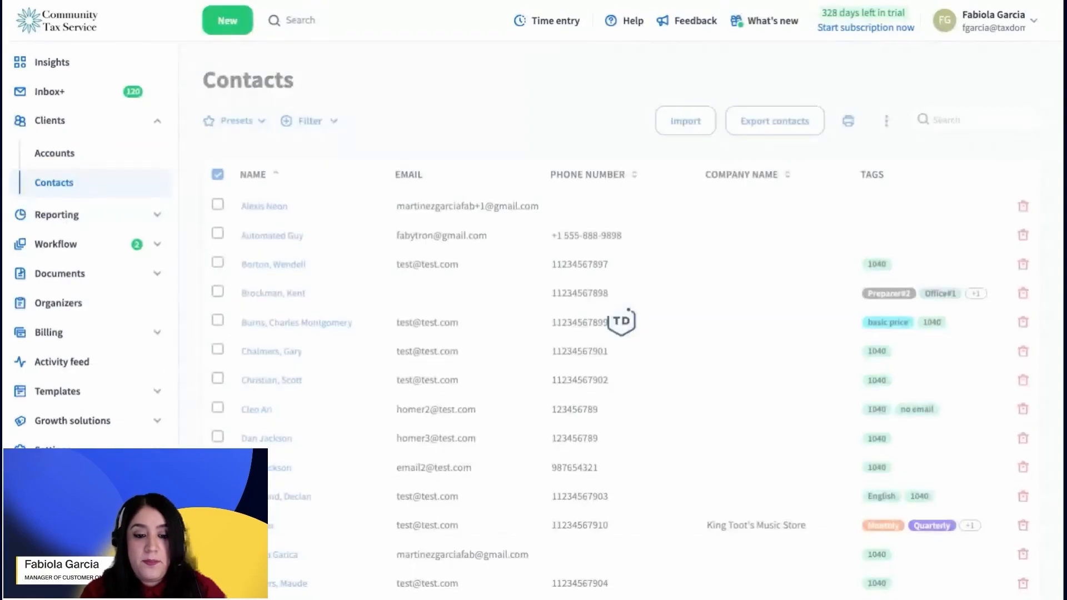
Check the whole Contacts list for remaining duplicates and view the available rows-per-page options.
scroll(350, 285, "down", 2)
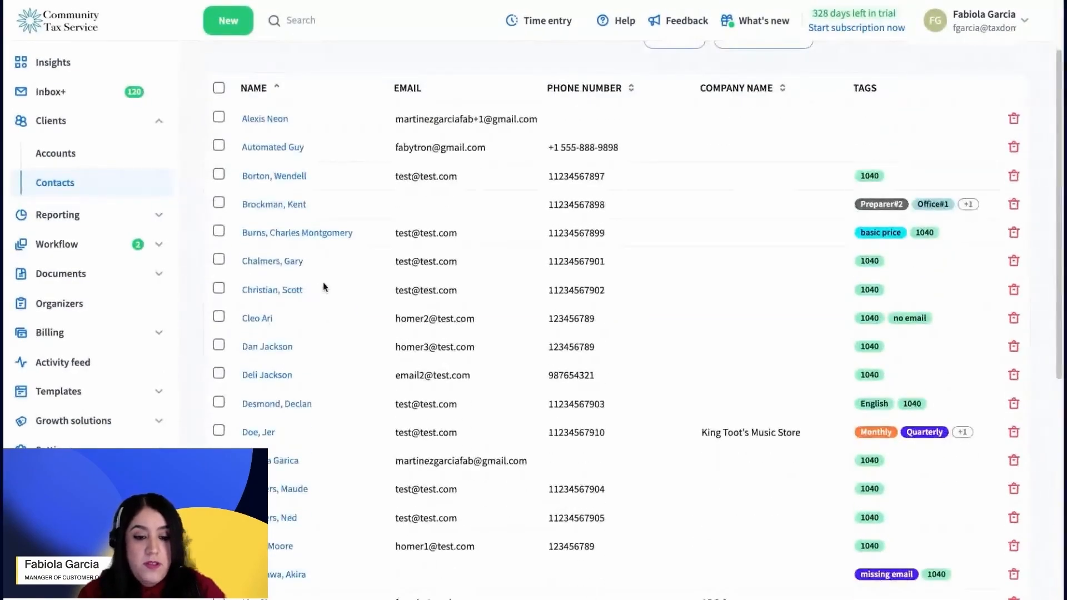
scroll(324, 285, "down", 1)
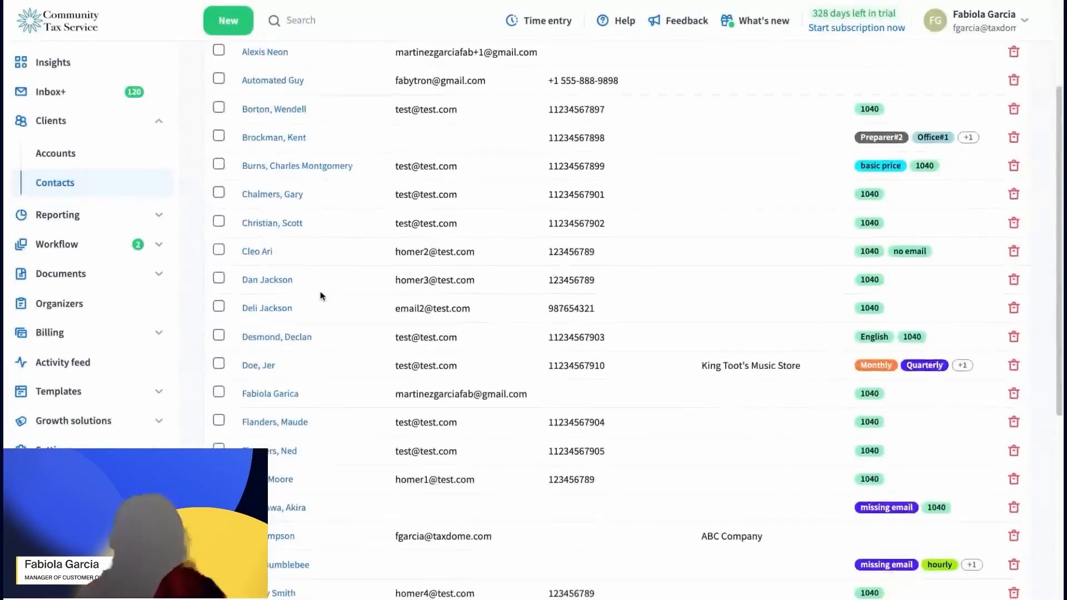
scroll(321, 295, "down", 1)
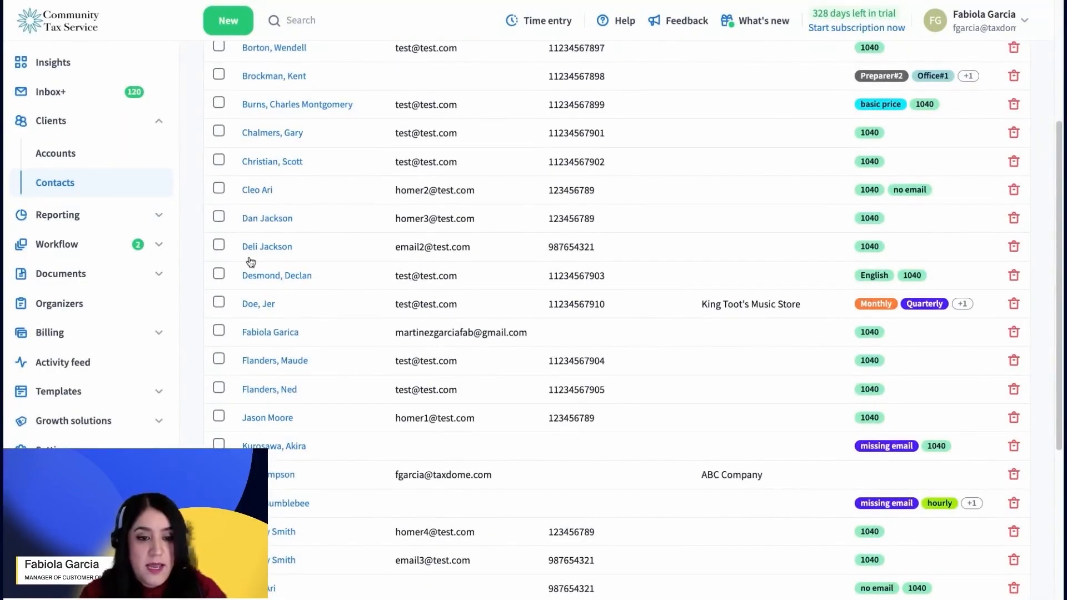
scroll(303, 256, "down", 2)
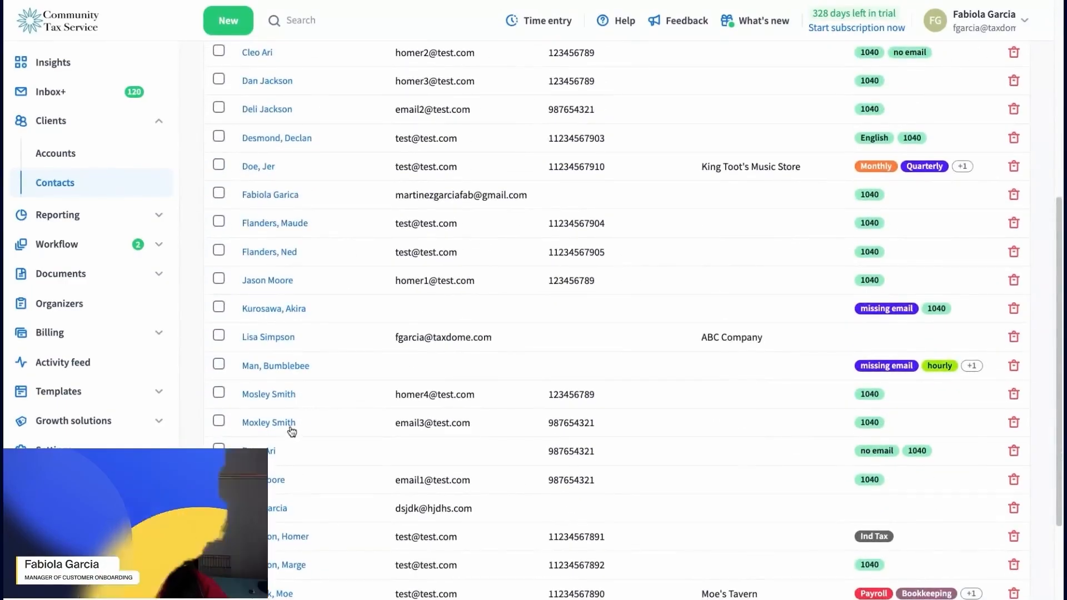
scroll(305, 436, "down", 3)
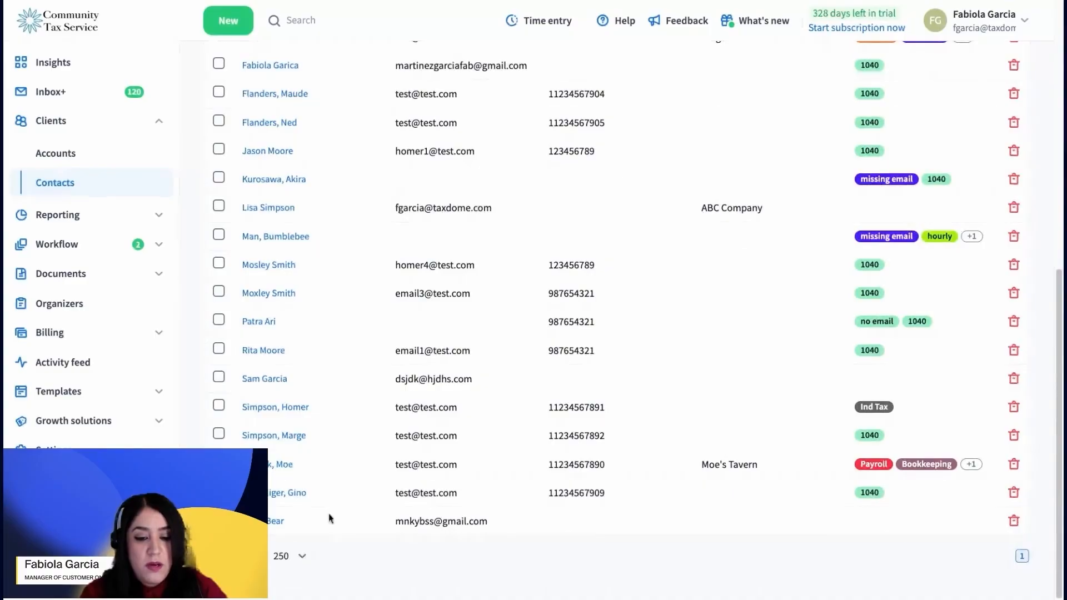
left_click(303, 557)
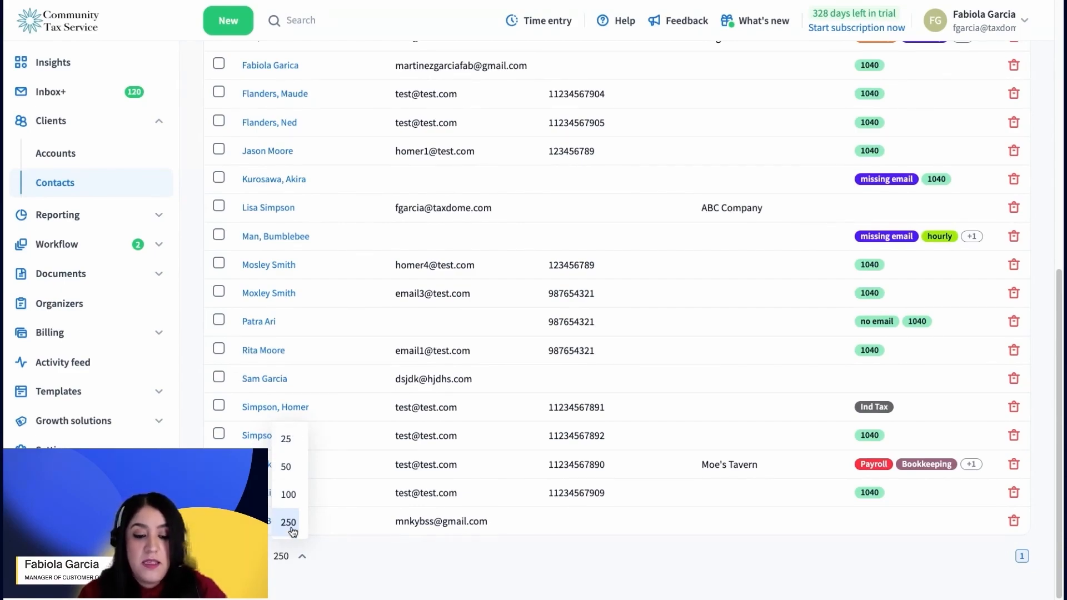
left_click(357, 552)
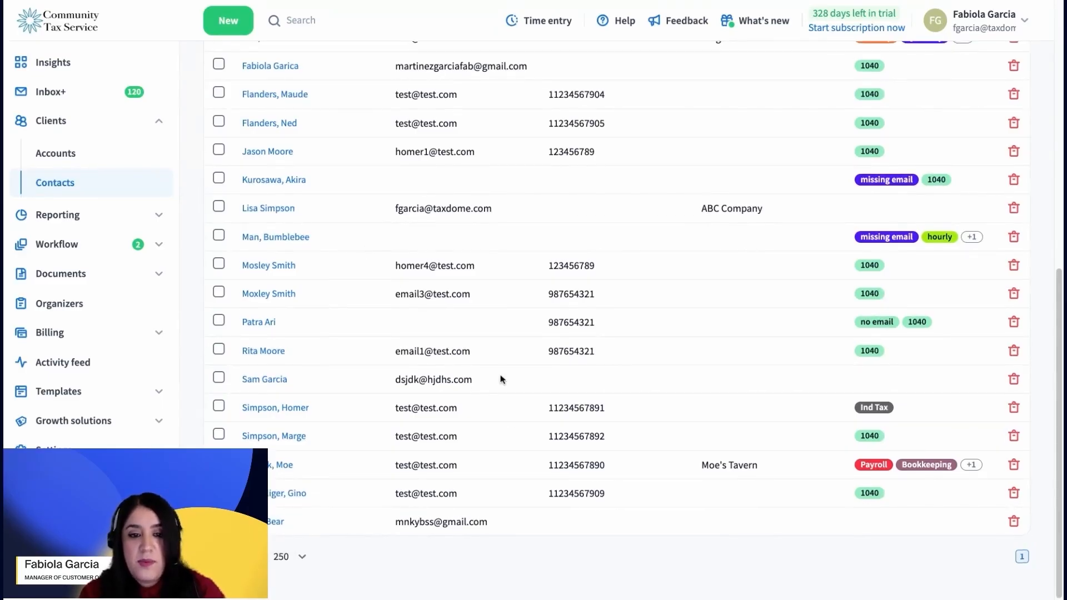
scroll(500, 376, "up", 7)
scroll(411, 52, "down", 3)
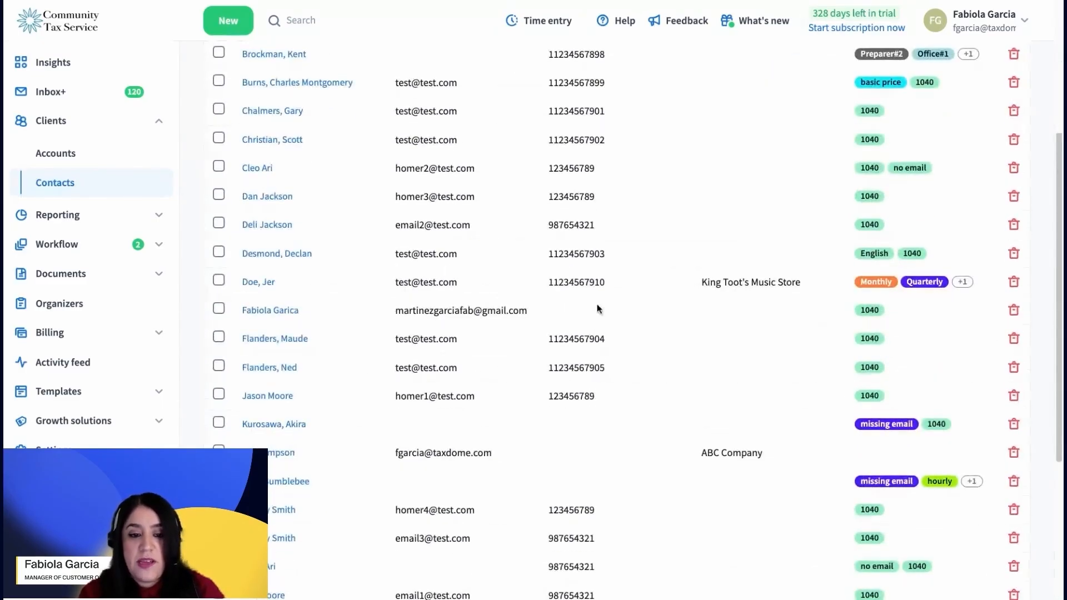
scroll(472, 381, "down", 3)
scroll(475, 382, "down", 2)
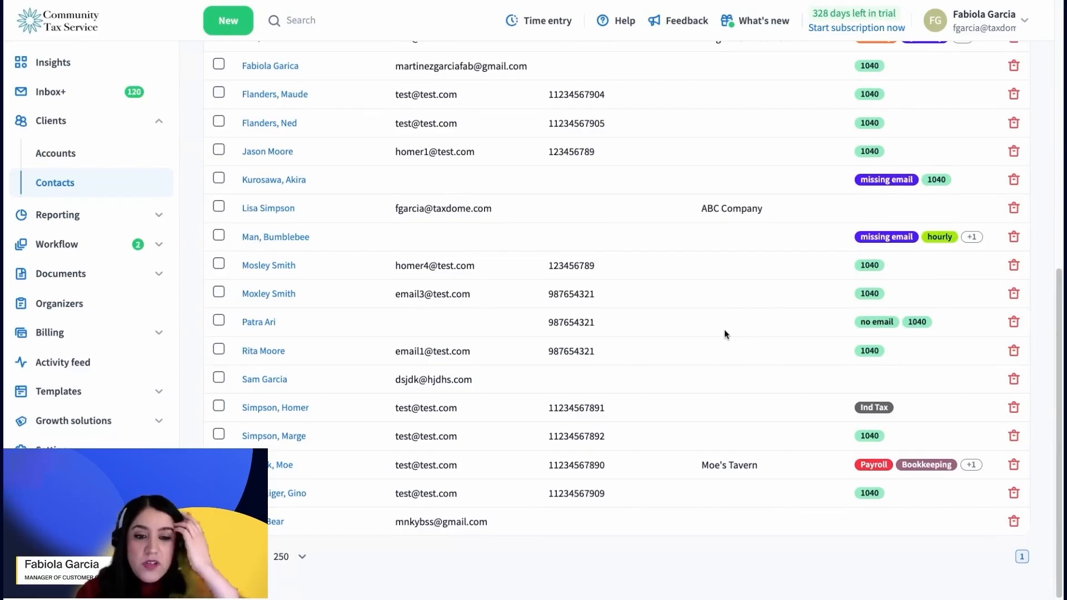
scroll(724, 333, "up", 2)
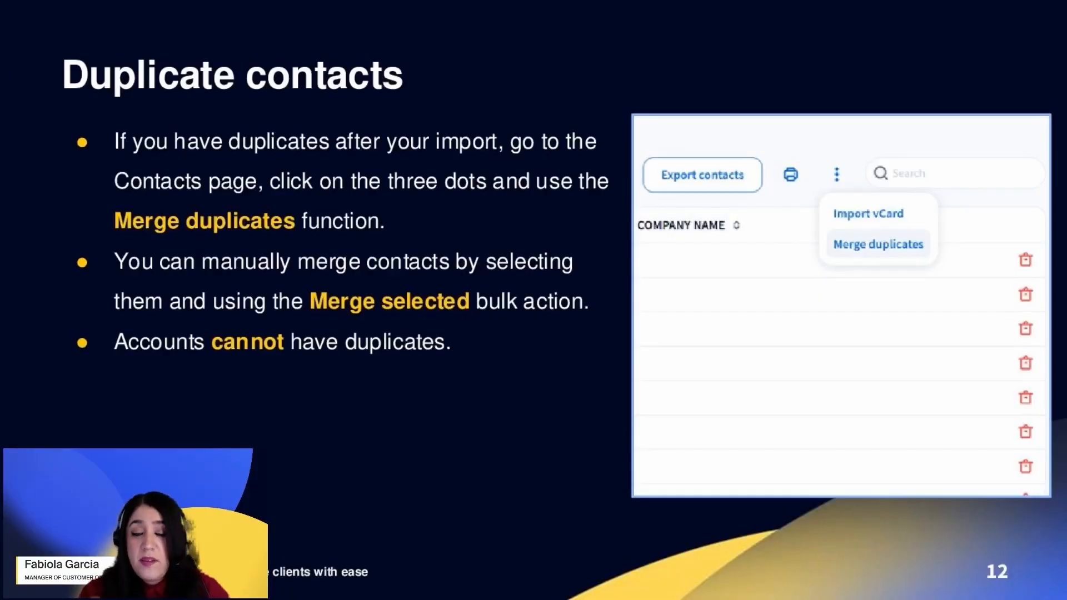
key("Right")
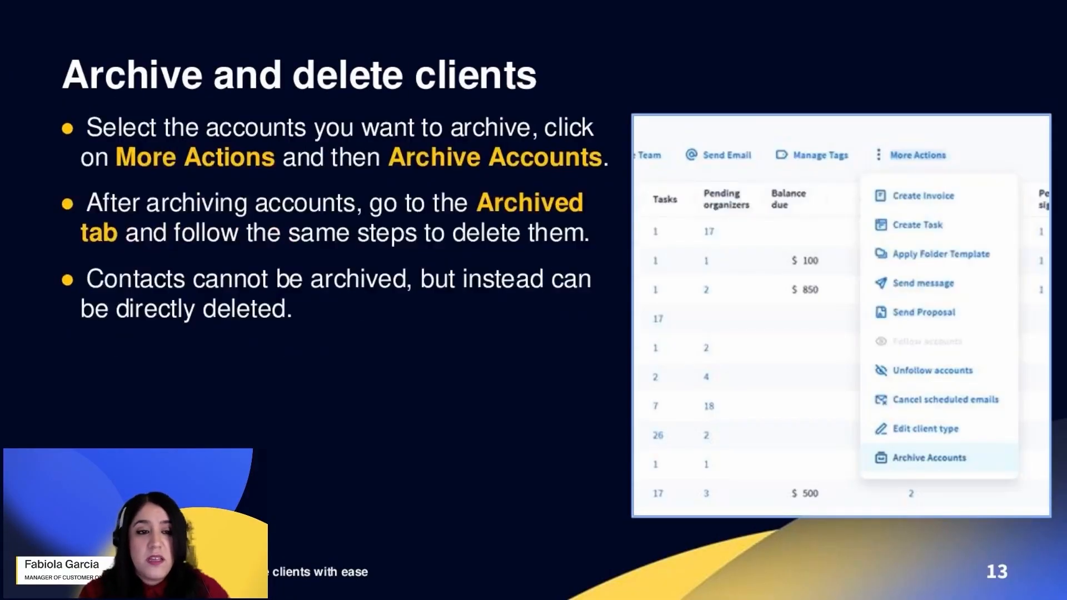